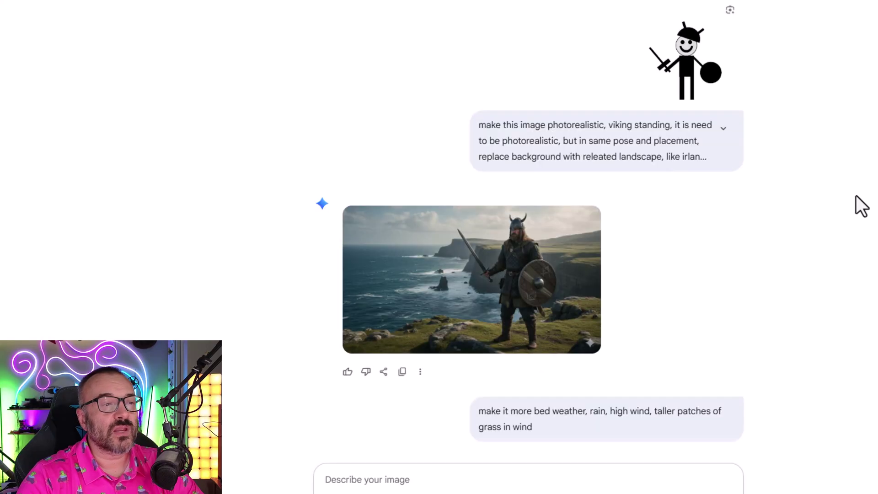
pyautogui.click(497, 268)
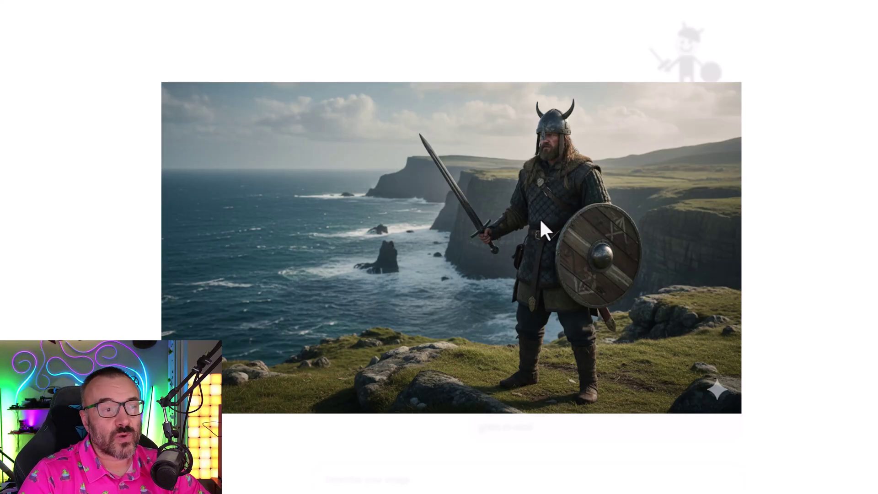
pyautogui.click(162, 73)
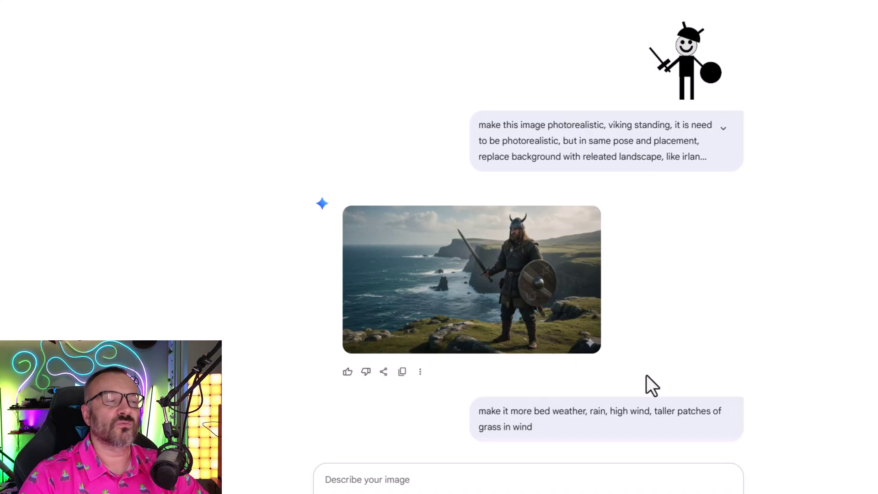
# - Enlarge the rainy, windswept viking image with taller grass
pyautogui.scroll(-6, 646, 375)
pyautogui.click(487, 313)
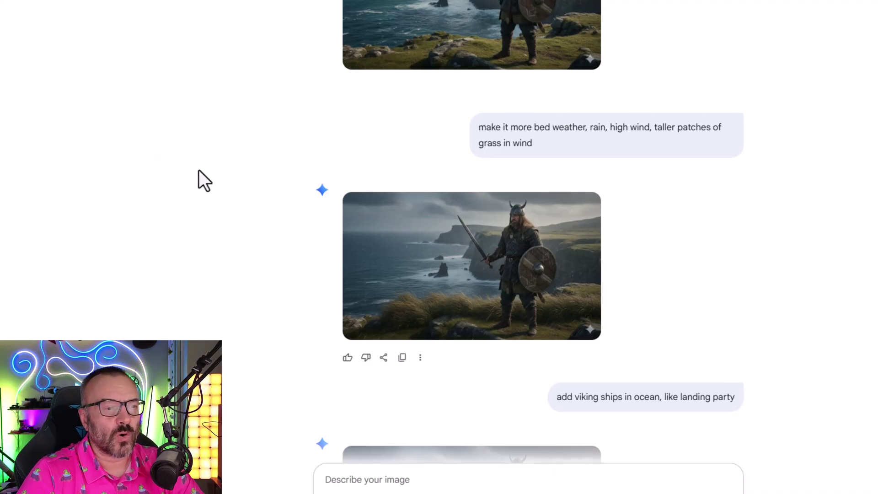
# - Compare the enlarged viking-longships image against the earlier version without ships
pyautogui.scroll(-2, 199, 174)
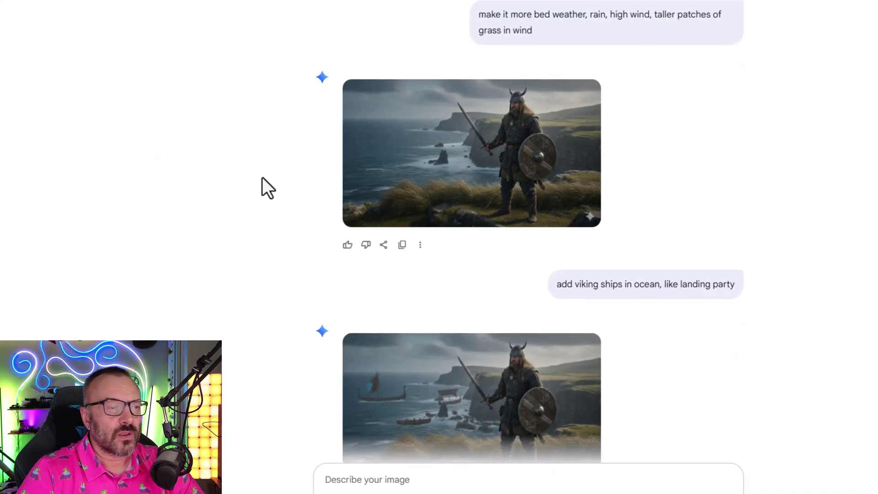
pyautogui.click(455, 390)
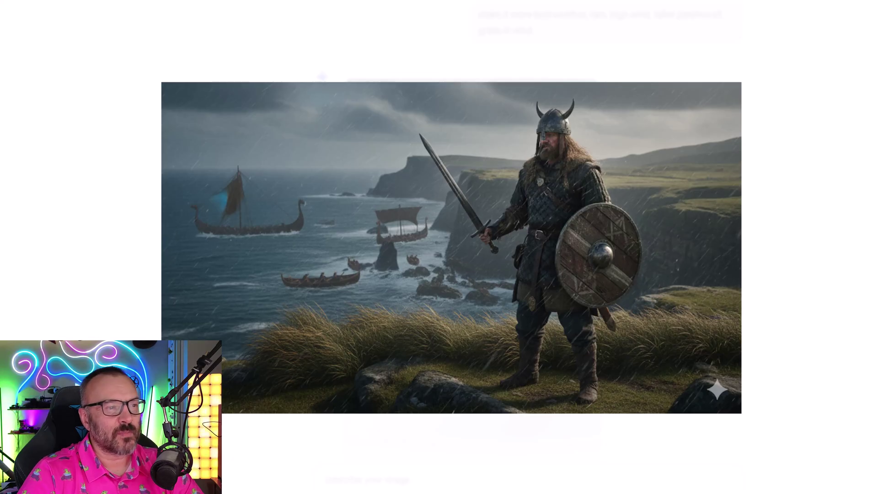
pyautogui.press('Escape')
pyautogui.click(508, 161)
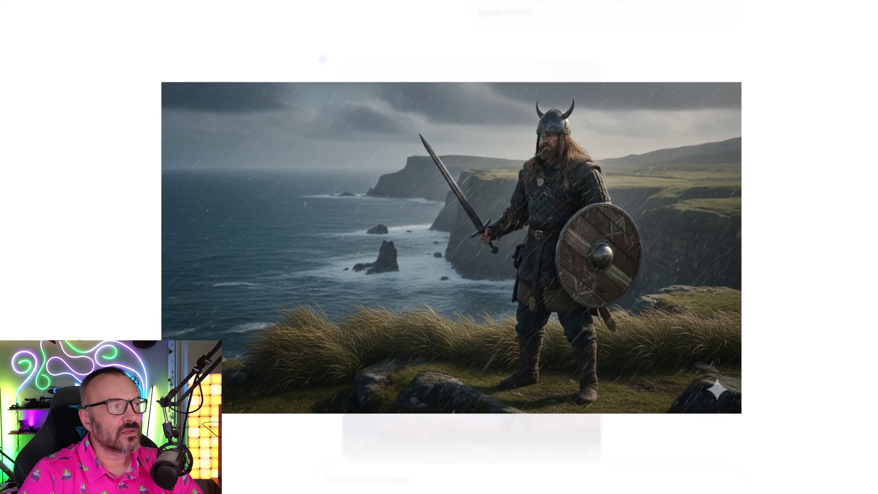
pyautogui.press('Escape')
pyautogui.click(525, 358)
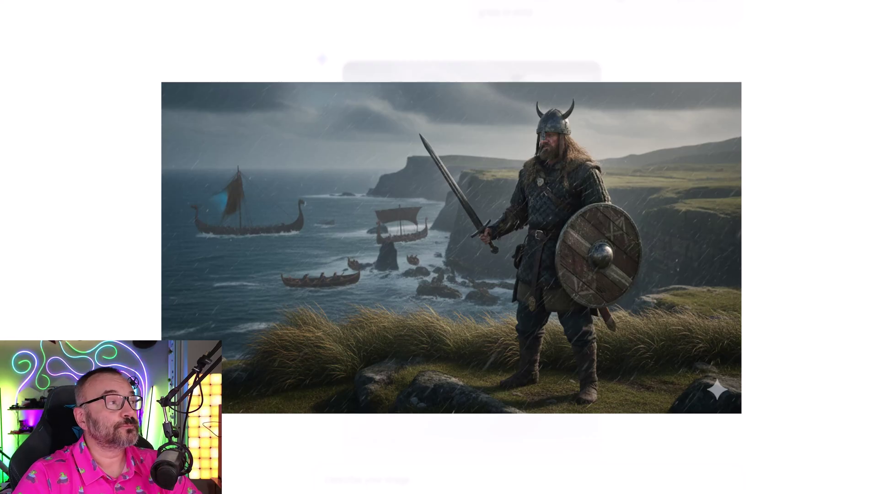
pyautogui.scroll(-5, 574, 219)
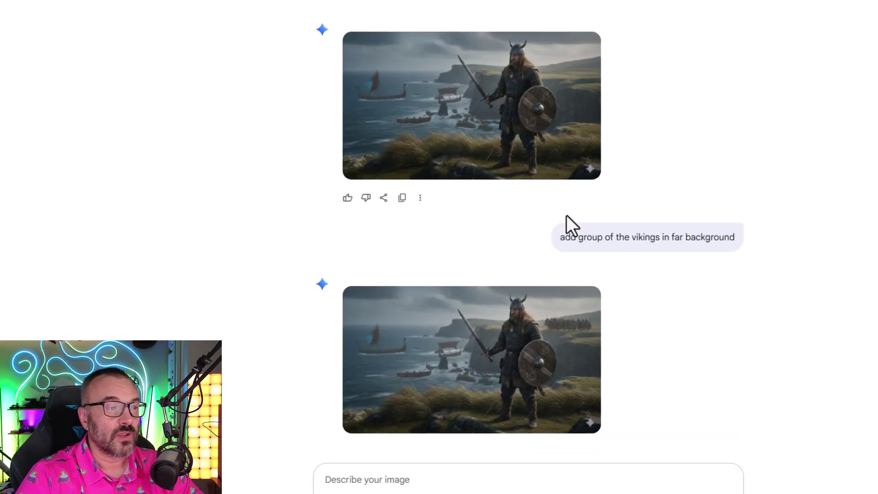
# - Inspect the enlarged image showing the distant group of viking warriors
pyautogui.click(476, 337)
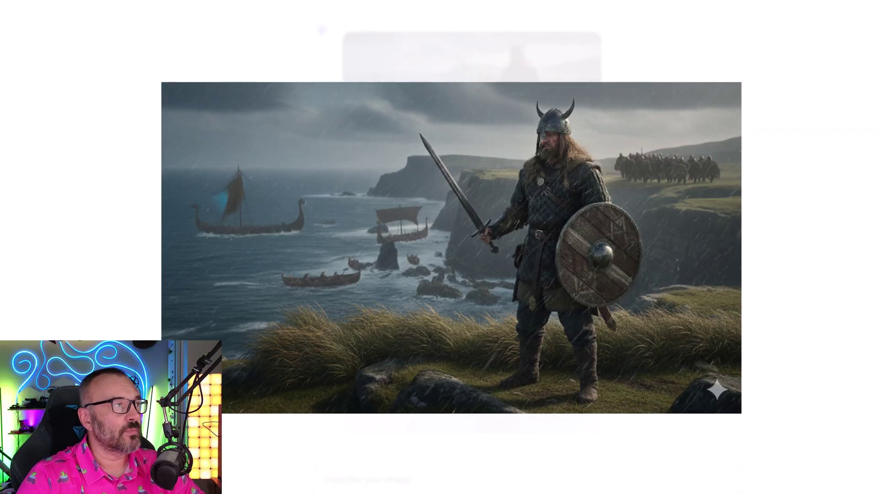
pyautogui.press('Escape')
pyautogui.scroll(-5, 287, 186)
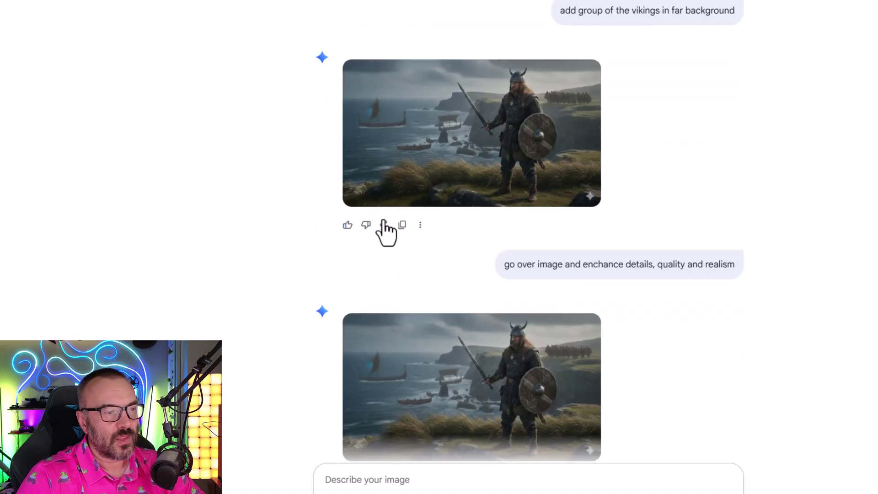
pyautogui.scroll(-8, 386, 233)
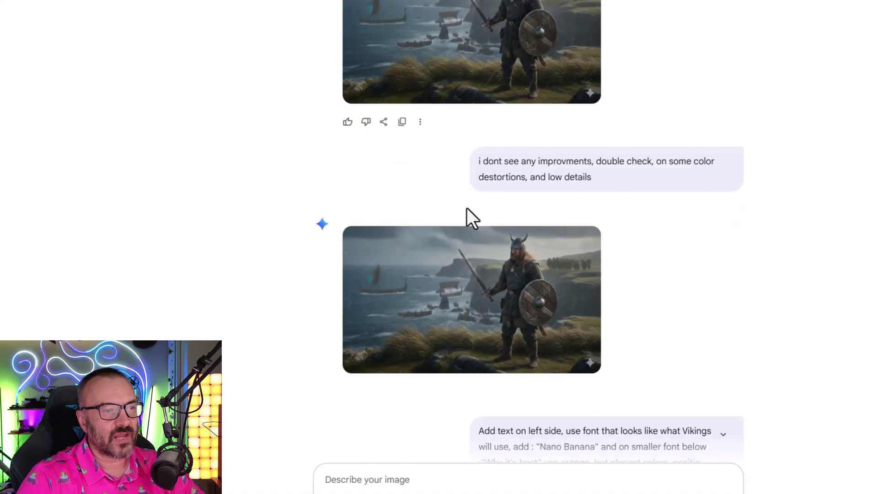
pyautogui.scroll(-7, 467, 208)
# - Review the enhanced-detail responses down to the orange 'Nano Banana' title image
pyautogui.scroll(8, 468, 210)
pyautogui.scroll(-1, 469, 213)
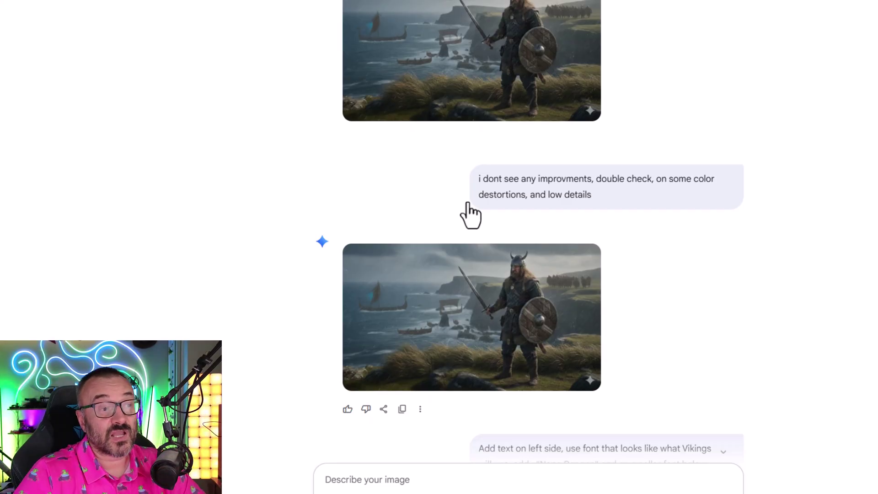
pyautogui.scroll(12, 528, 143)
pyautogui.scroll(-8, 494, 187)
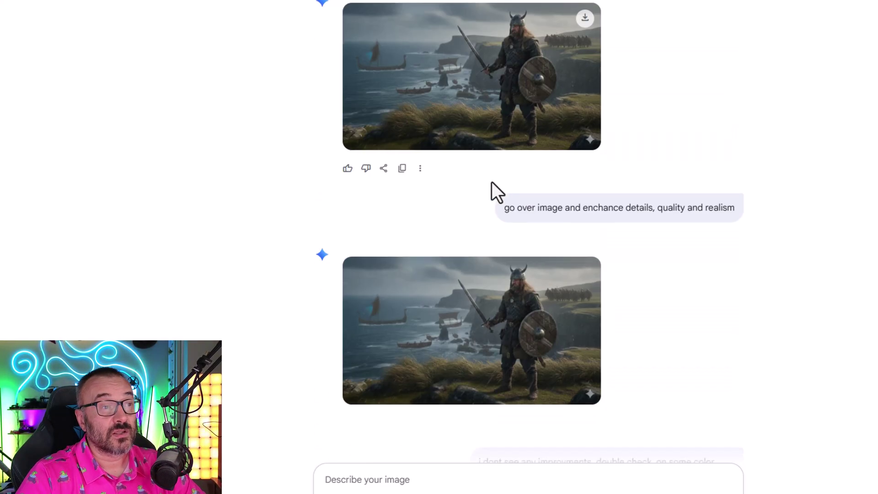
pyautogui.scroll(4, 492, 180)
pyautogui.scroll(-4, 464, 224)
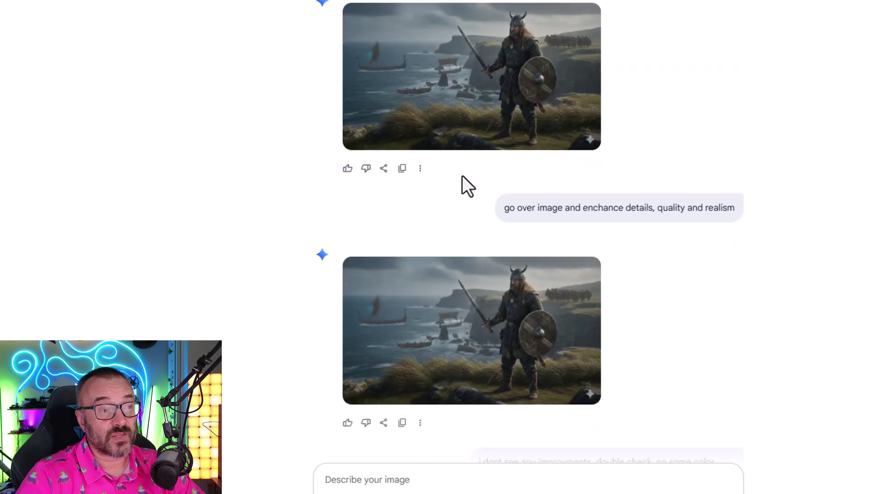
pyautogui.scroll(-3, 520, 235)
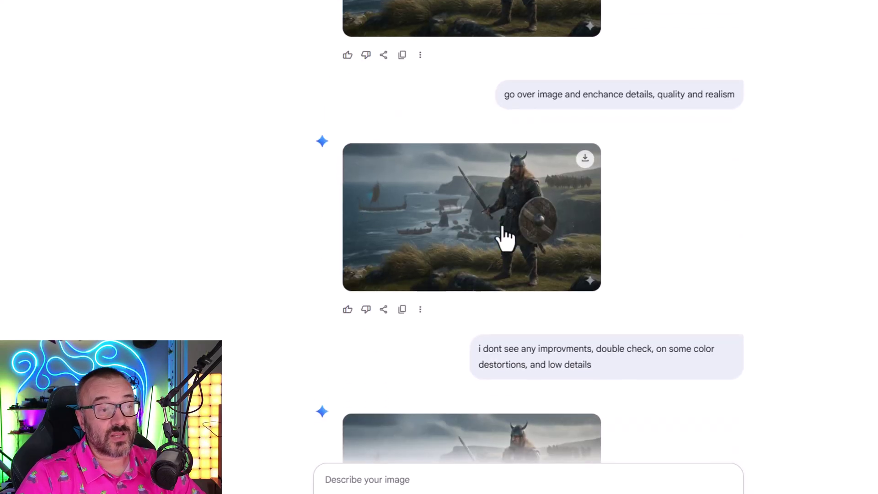
pyautogui.scroll(-4, 502, 228)
pyautogui.scroll(-3, 503, 227)
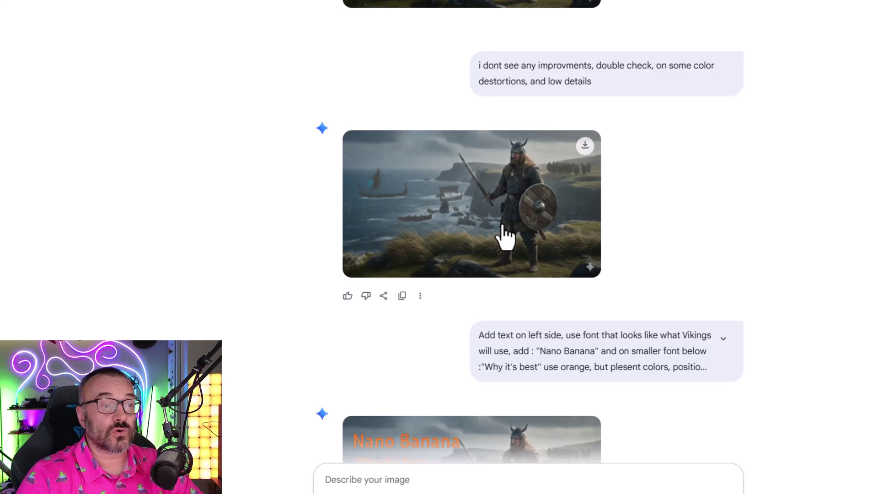
# - Enlarge the image with the orange 'Nano Banana' title to check the lettering
pyautogui.scroll(-5, 494, 247)
pyautogui.click(475, 270)
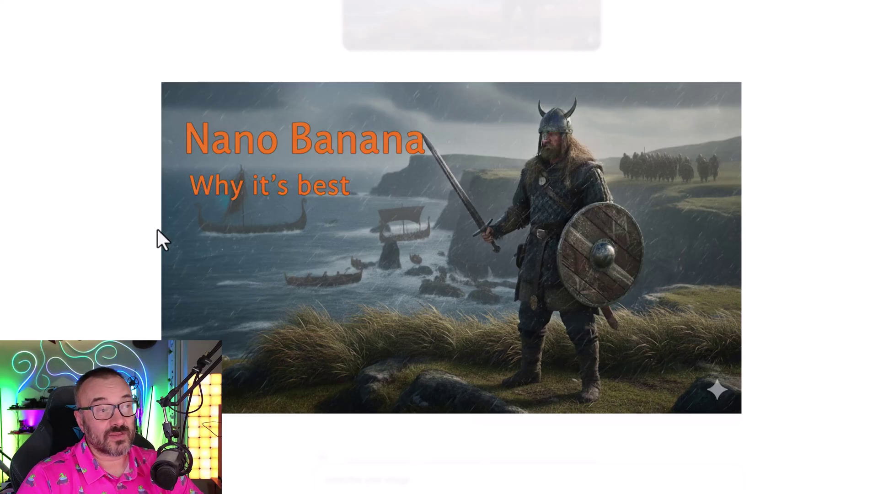
pyautogui.click(125, 269)
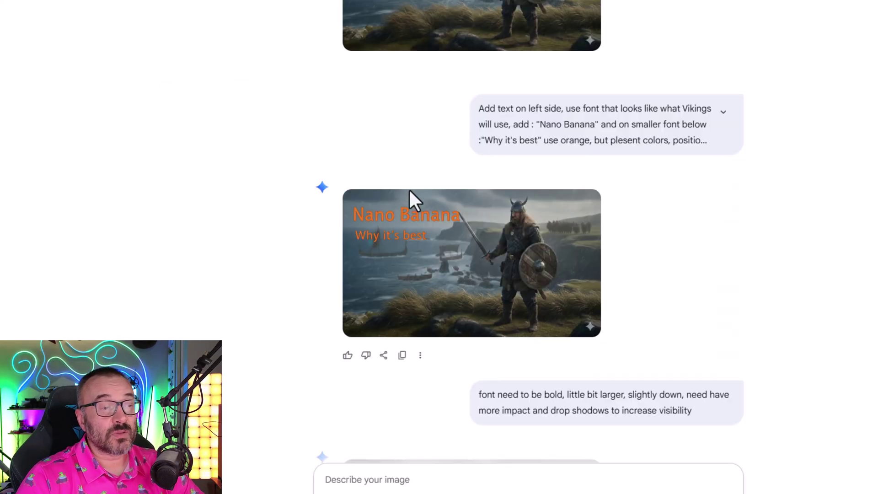
# - Inspect the bold, larger, drop-shadowed title version enlarged
pyautogui.scroll(-4, 409, 198)
pyautogui.scroll(-4, 410, 194)
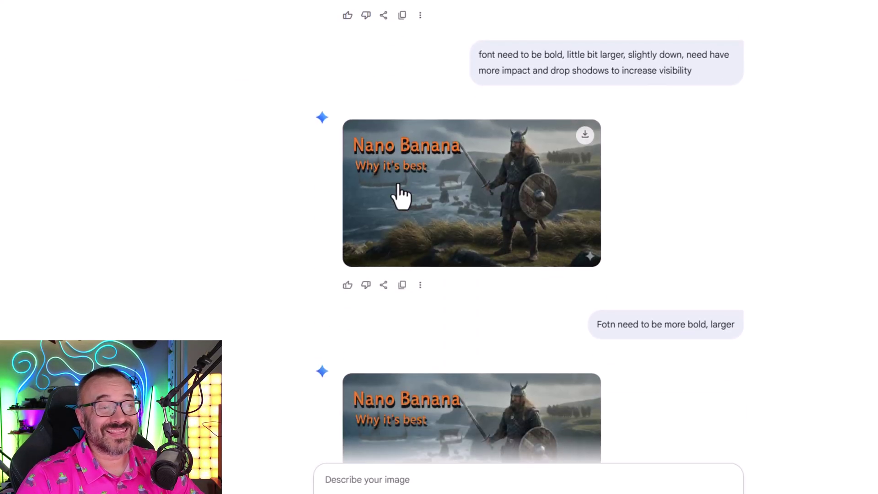
pyautogui.click(421, 209)
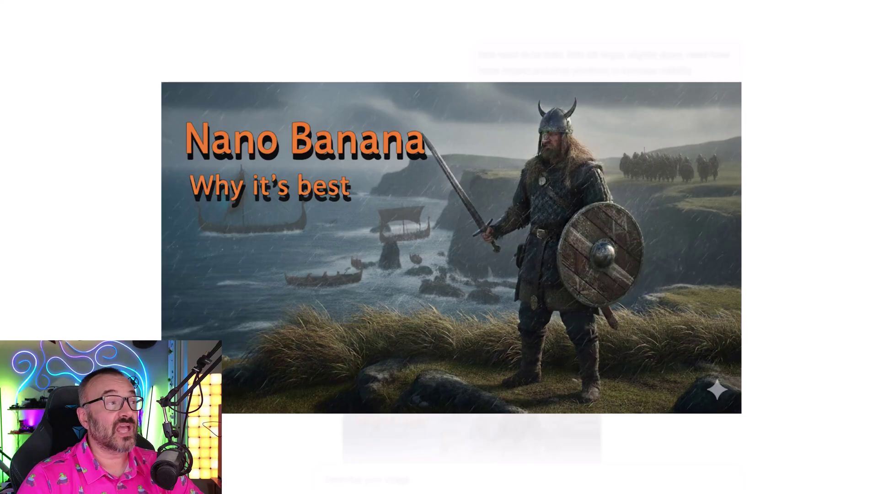
pyautogui.press('Escape')
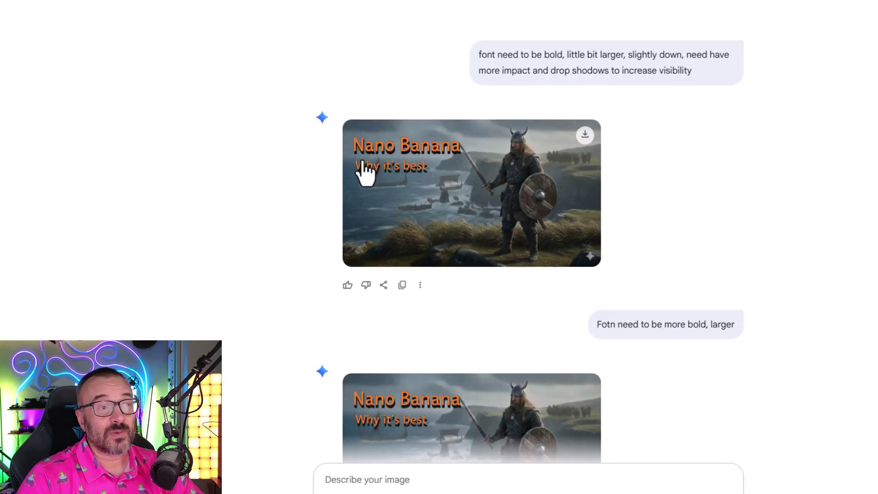
pyautogui.scroll(-6, 366, 231)
pyautogui.scroll(-1, 435, 226)
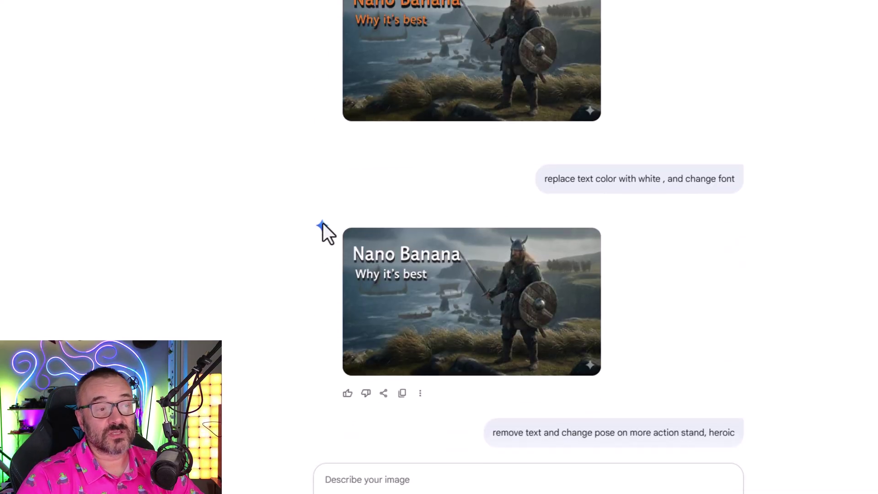
# - Inspect the enlarged result with the viking's sword turned into a golden banana
pyautogui.scroll(-6, 292, 210)
pyautogui.scroll(-6, 247, 192)
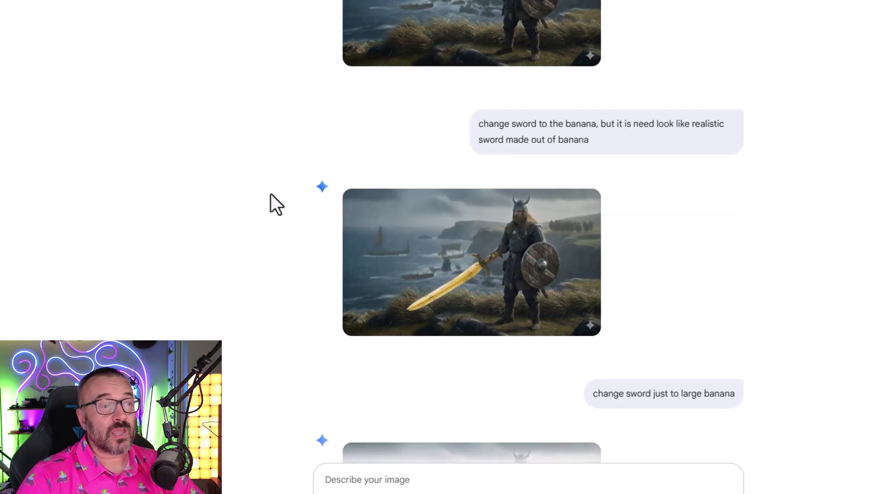
pyautogui.click(419, 257)
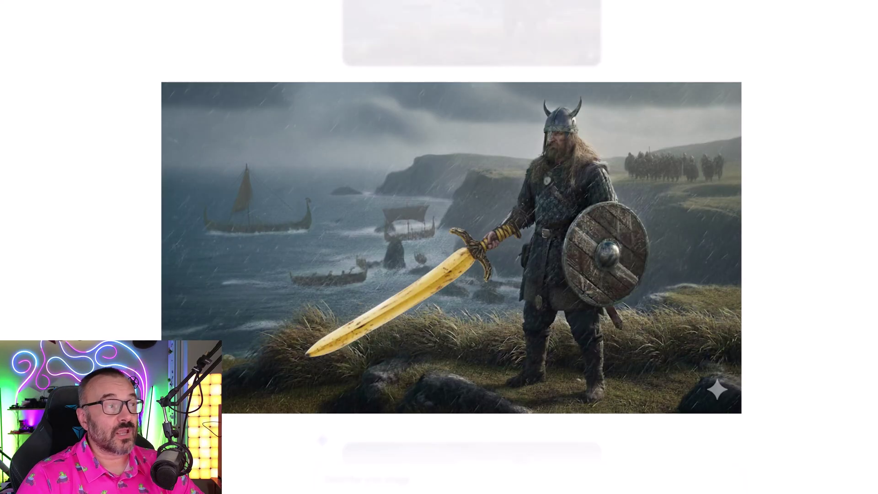
pyautogui.press('Escape')
# - Review the large-banana result, then the final image with a normal Viking sword
pyautogui.scroll(-4, 476, 253)
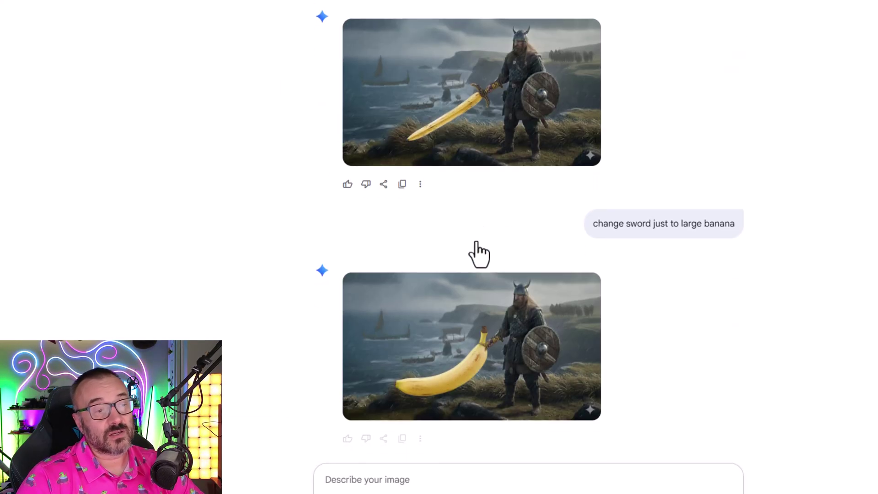
pyautogui.click(521, 356)
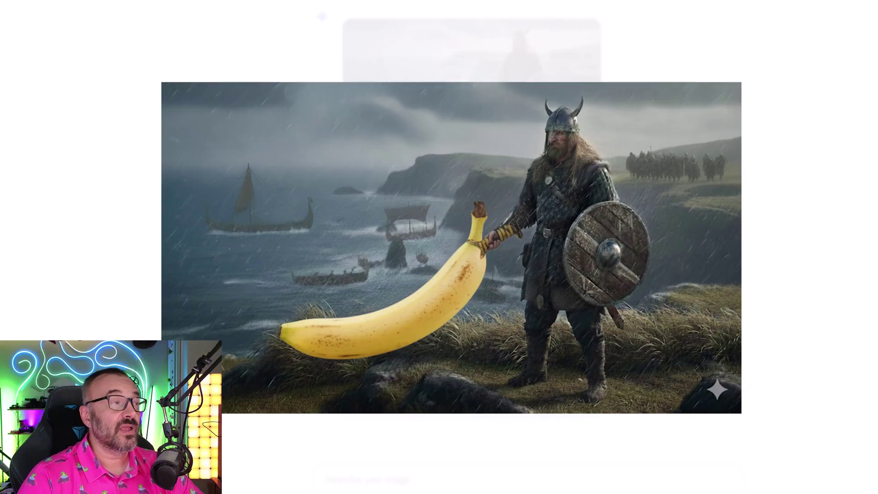
pyautogui.press('Escape')
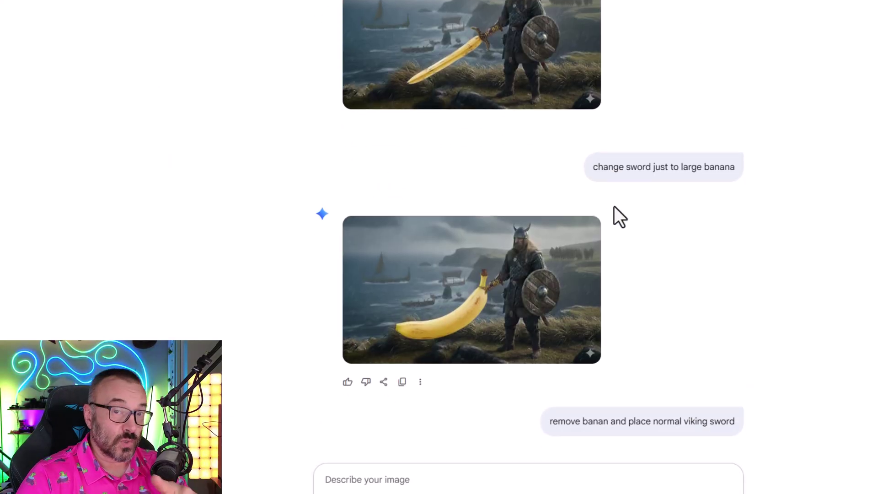
pyautogui.scroll(-4, 612, 224)
pyautogui.click(582, 366)
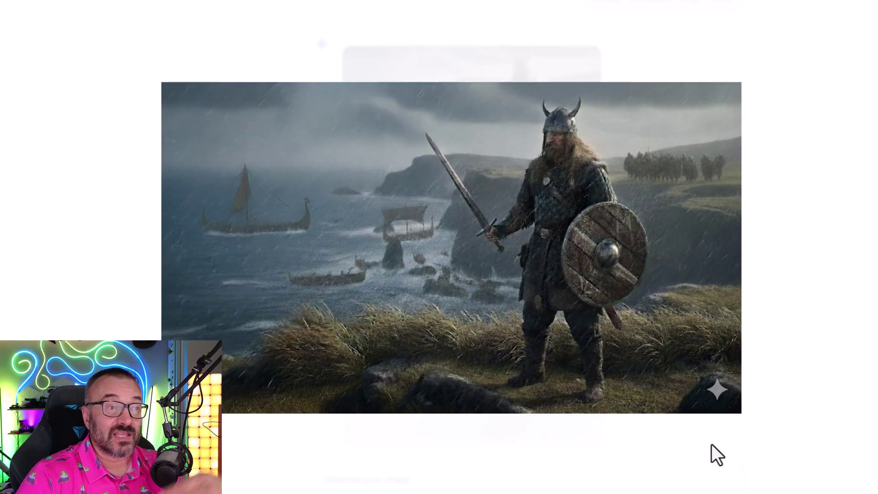